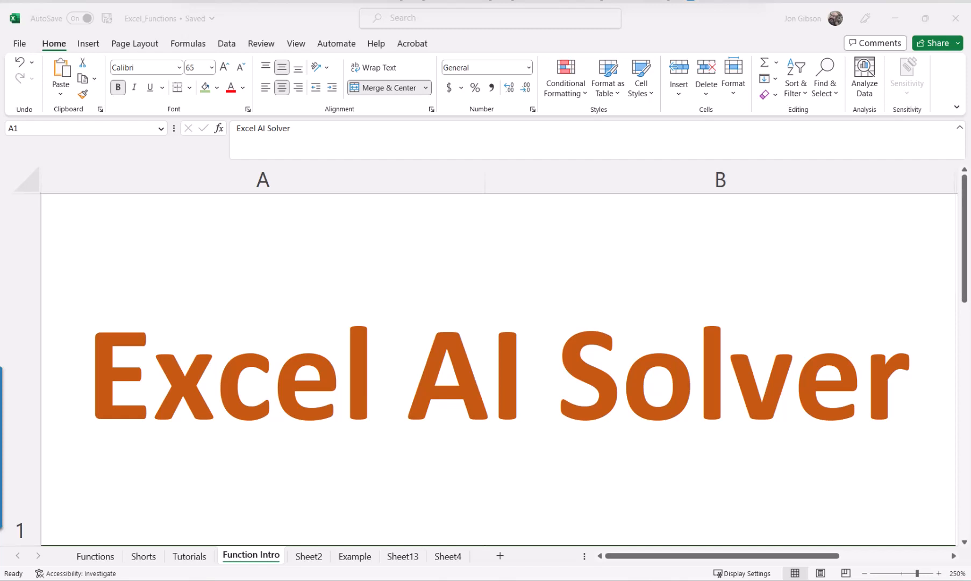
Enable the Solver Add-in among the Excel Add-ins and show the workbook's data tools.
key("alt+Tab")
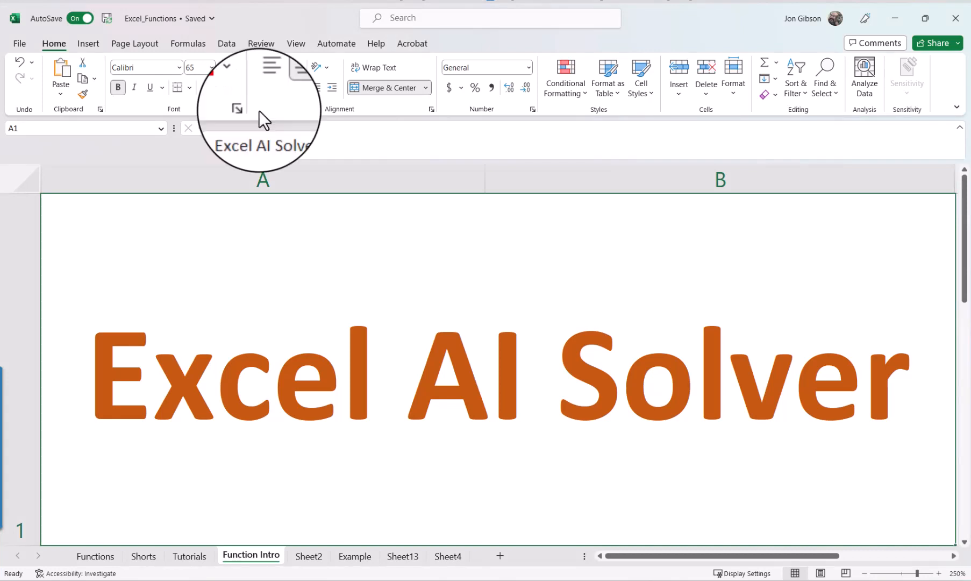
left_click(20, 43)
left_click(39, 556)
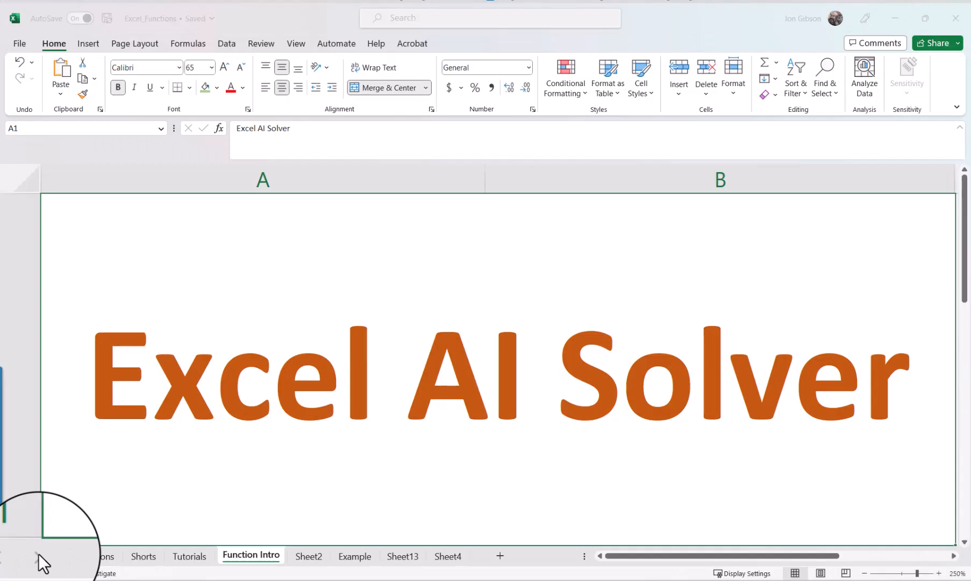
left_click(255, 284)
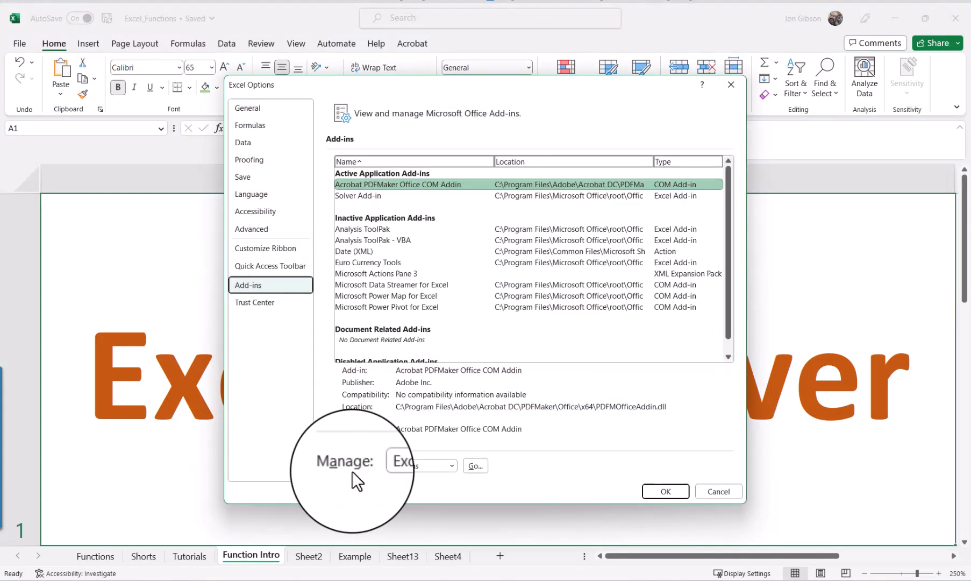
left_click(430, 466)
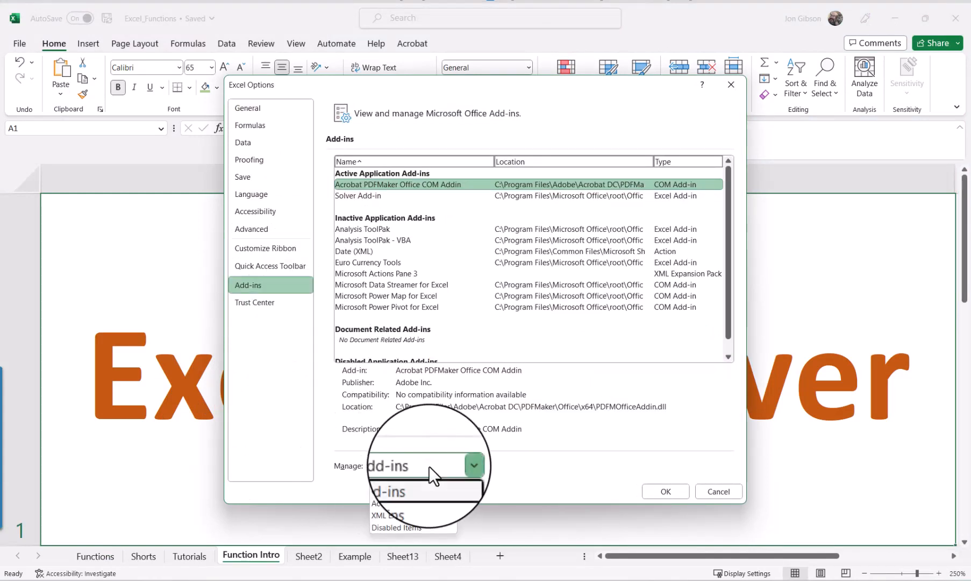
left_click(425, 477)
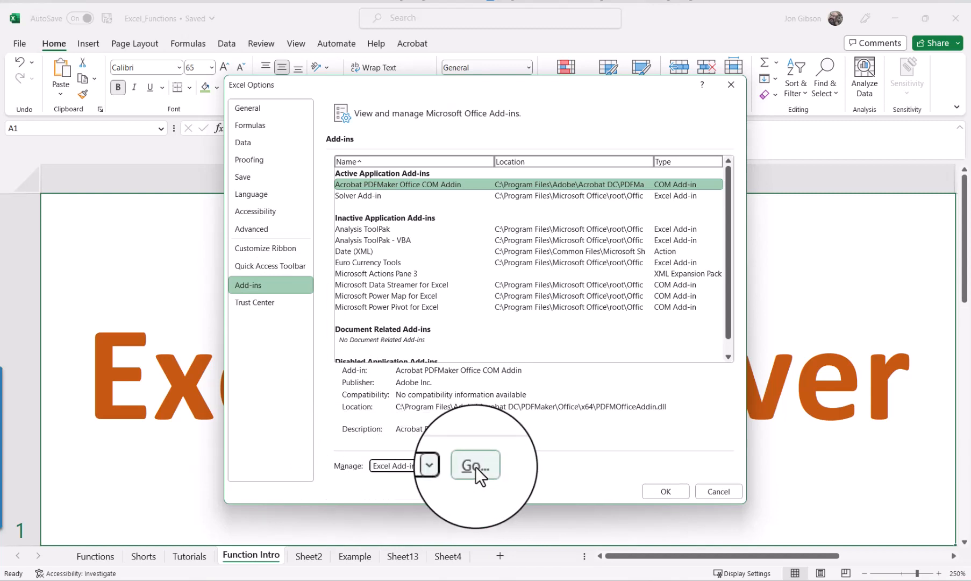
left_click(475, 466)
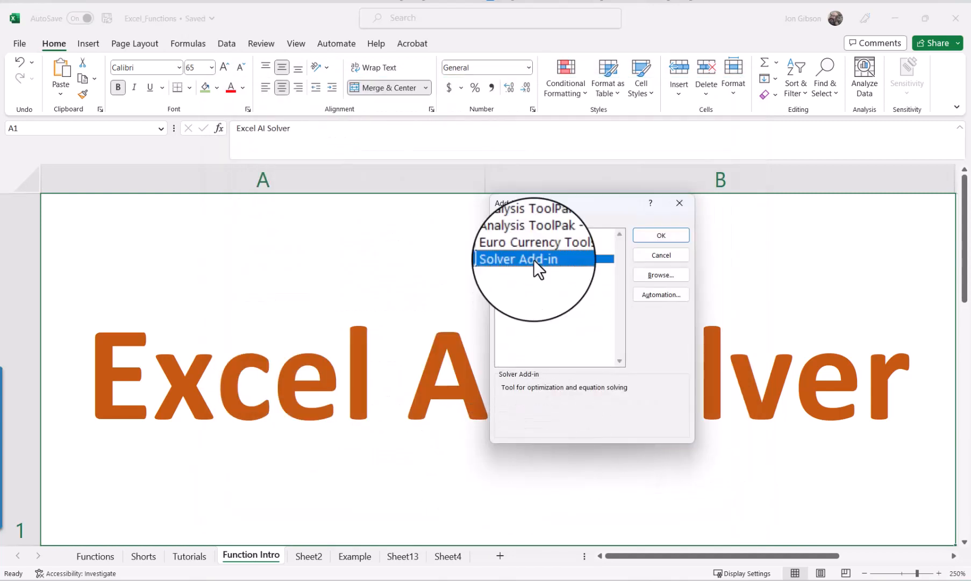
left_click(499, 259)
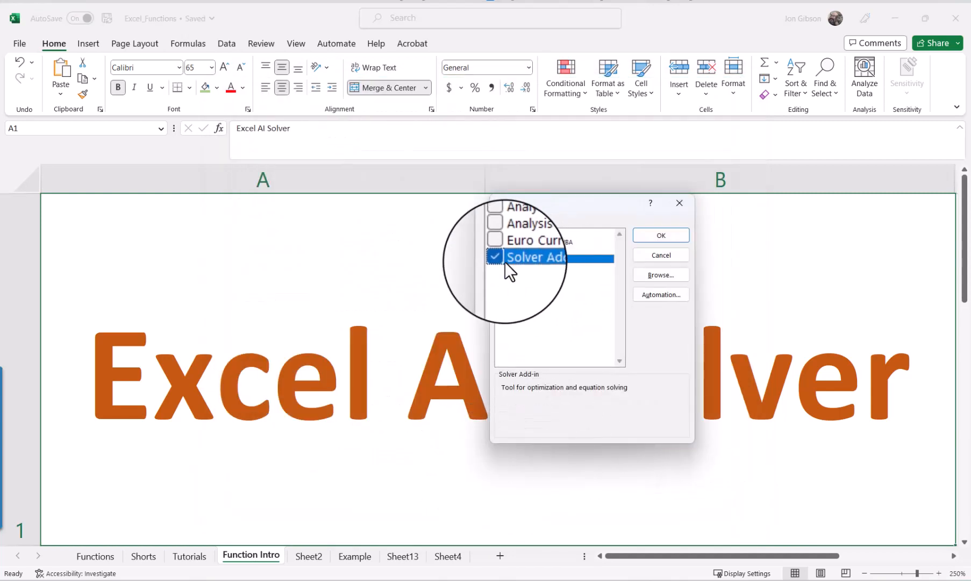
left_click(657, 234)
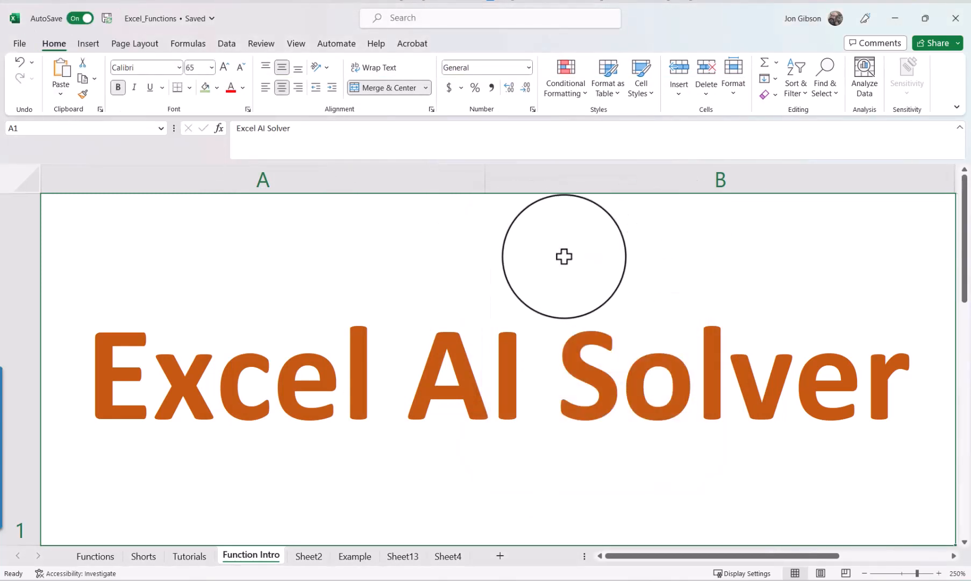
left_click(230, 45)
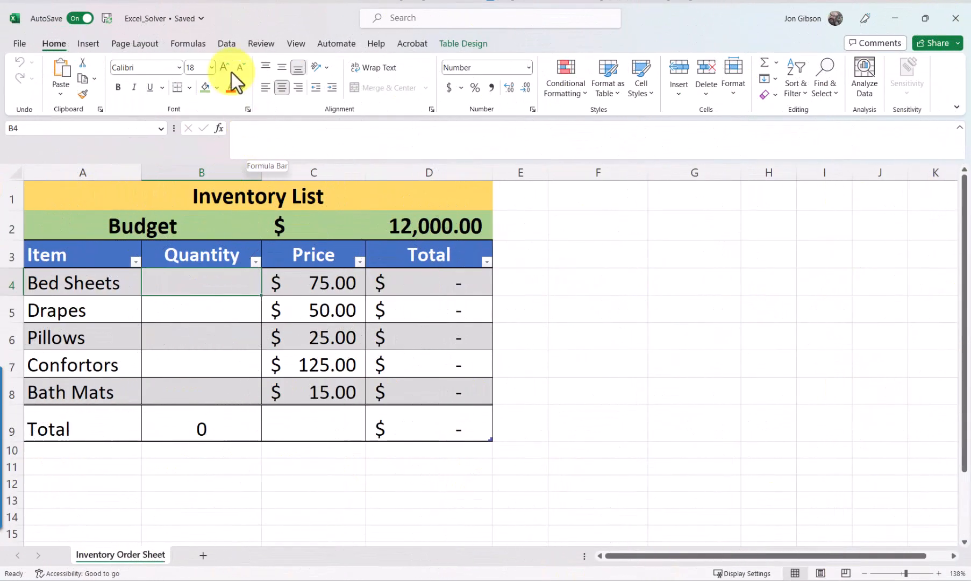
Open Solver for the inventory sheet, setting the objective to total cell D9 and the changing variable cells to quantities B4:B8.
left_click(226, 44)
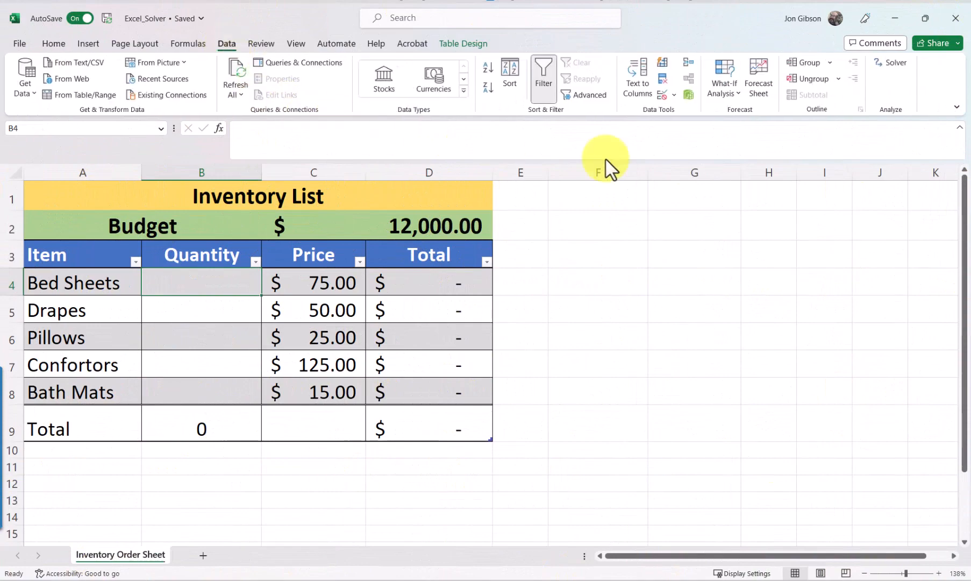
left_click(896, 64)
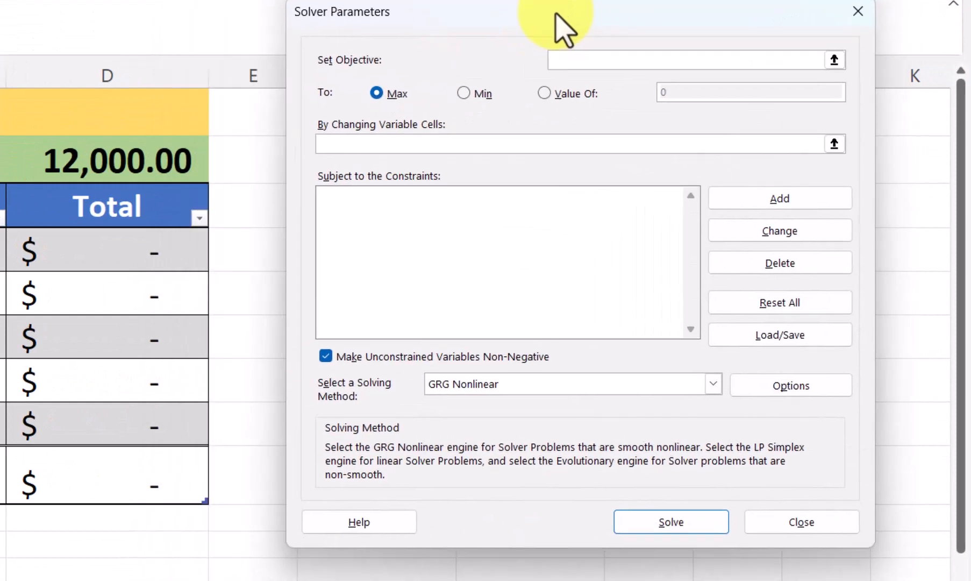
left_click_drag(559, 27, 520, 33)
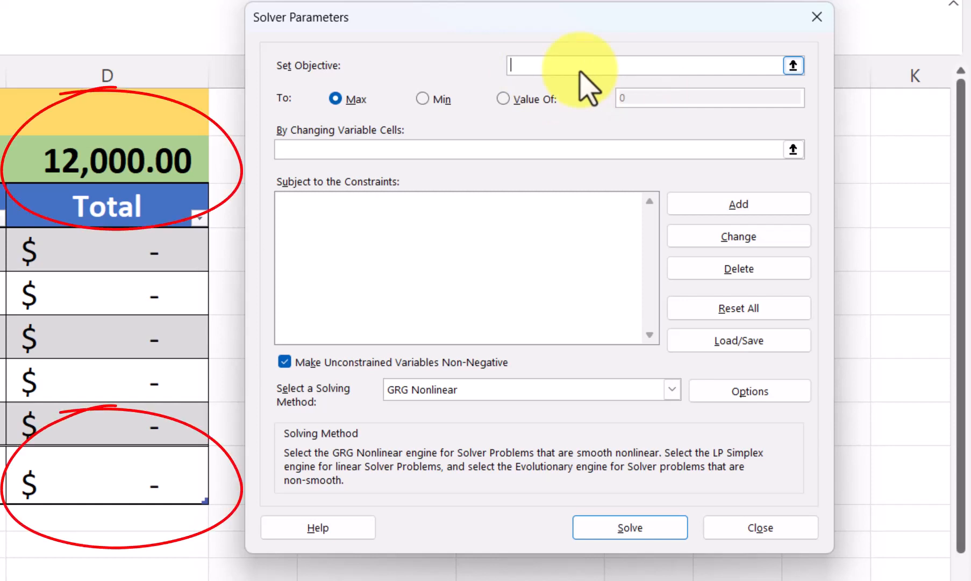
left_click(132, 484)
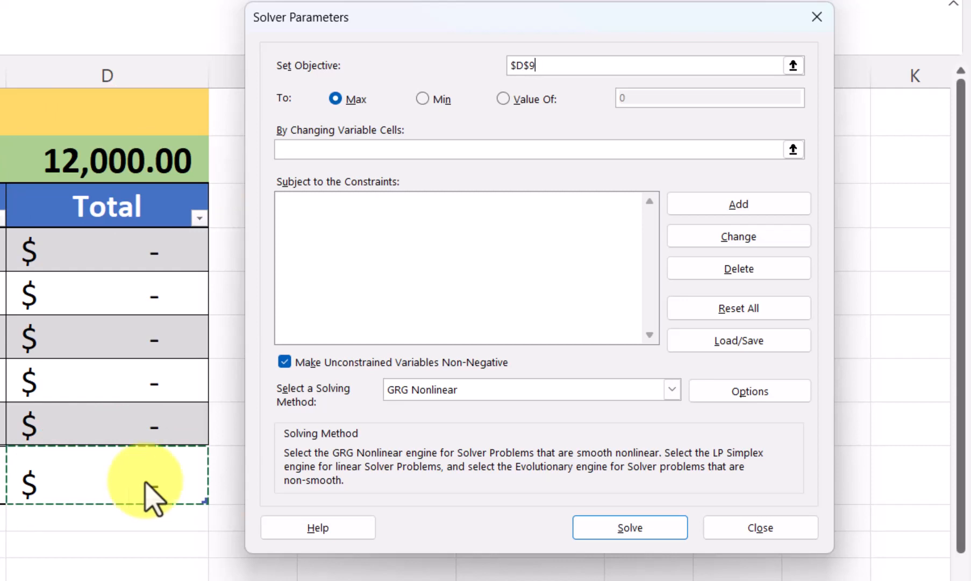
left_click(419, 148)
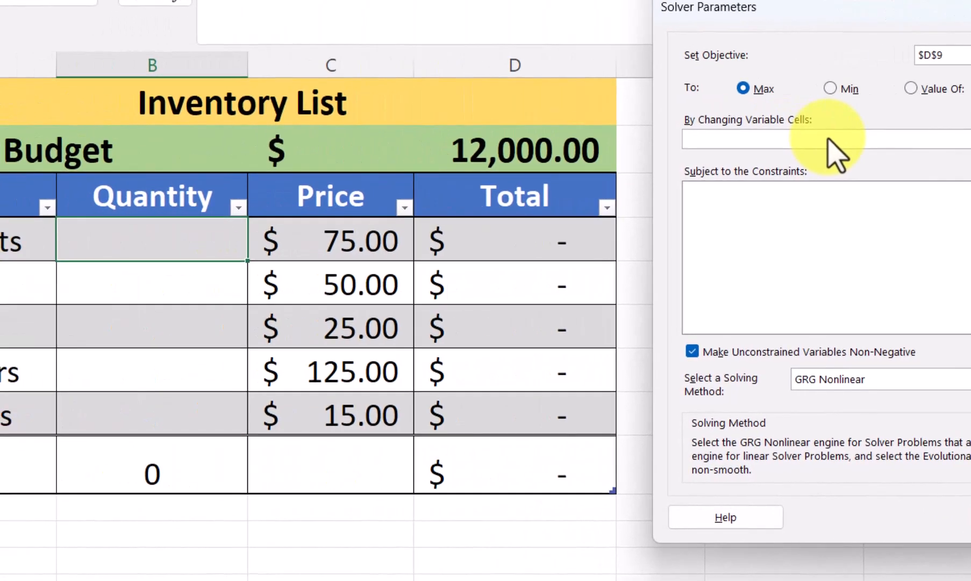
left_click_drag(162, 256, 164, 427)
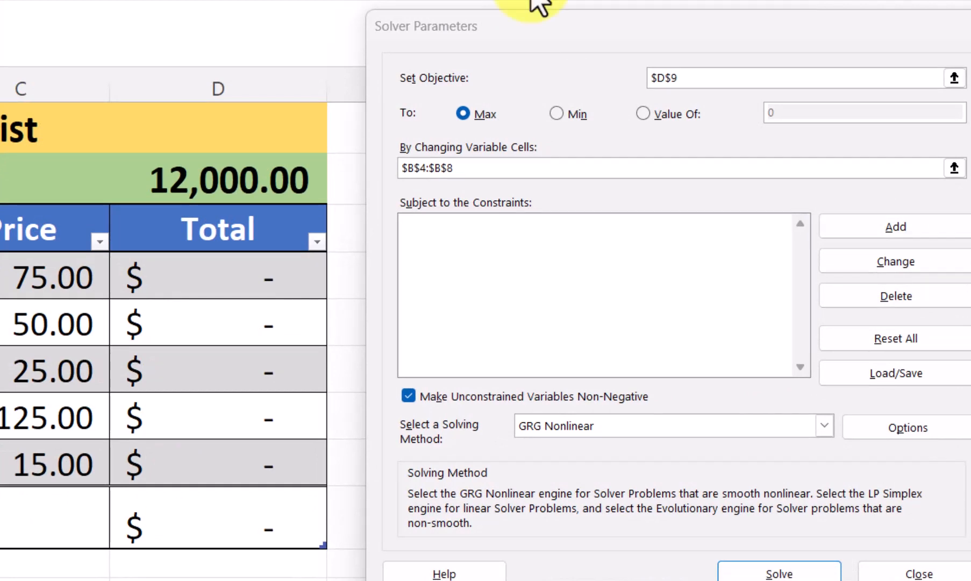
Add a Solver constraint requiring the total in D9 to equal the budget in C2.
left_click(863, 230)
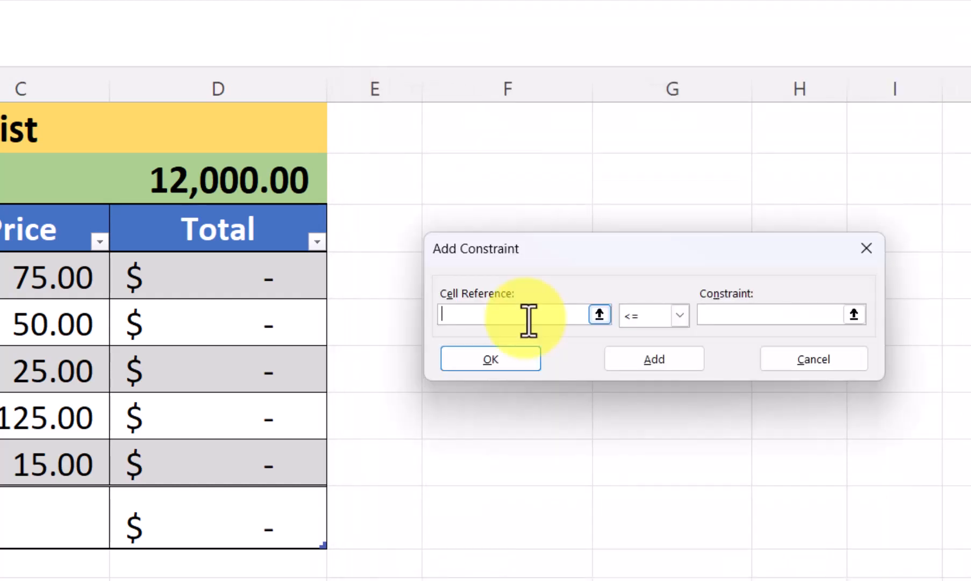
left_click(260, 529)
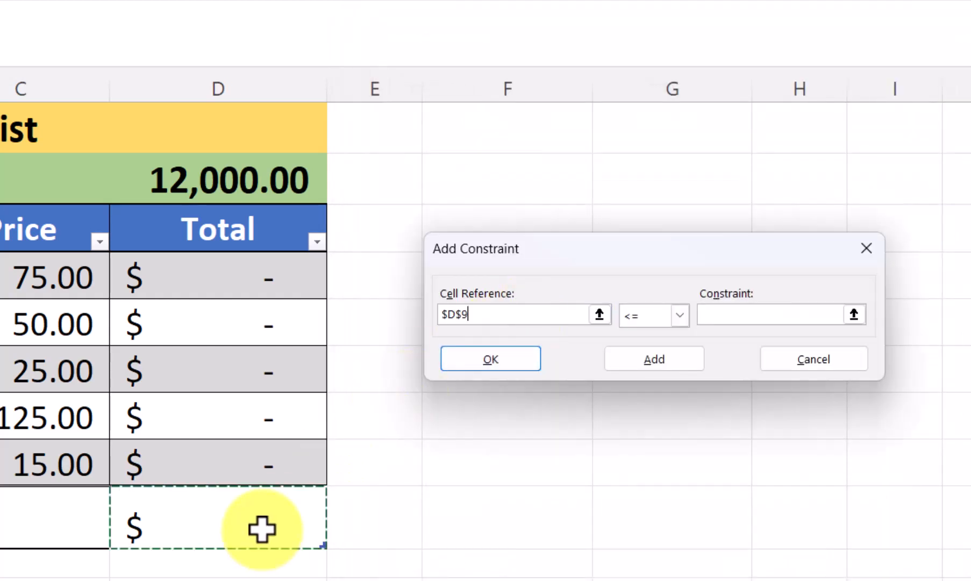
left_click(680, 312)
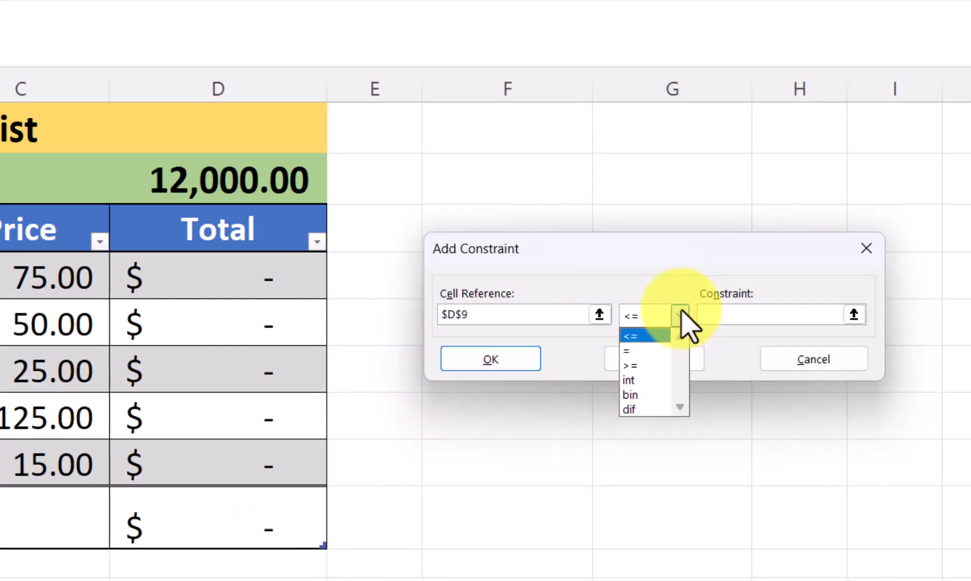
left_click(645, 350)
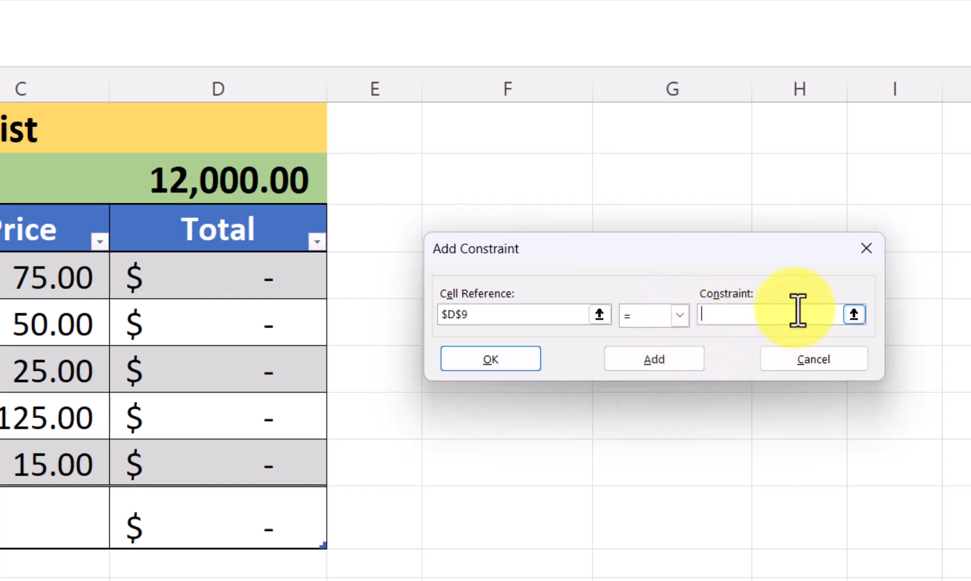
left_click(61, 180)
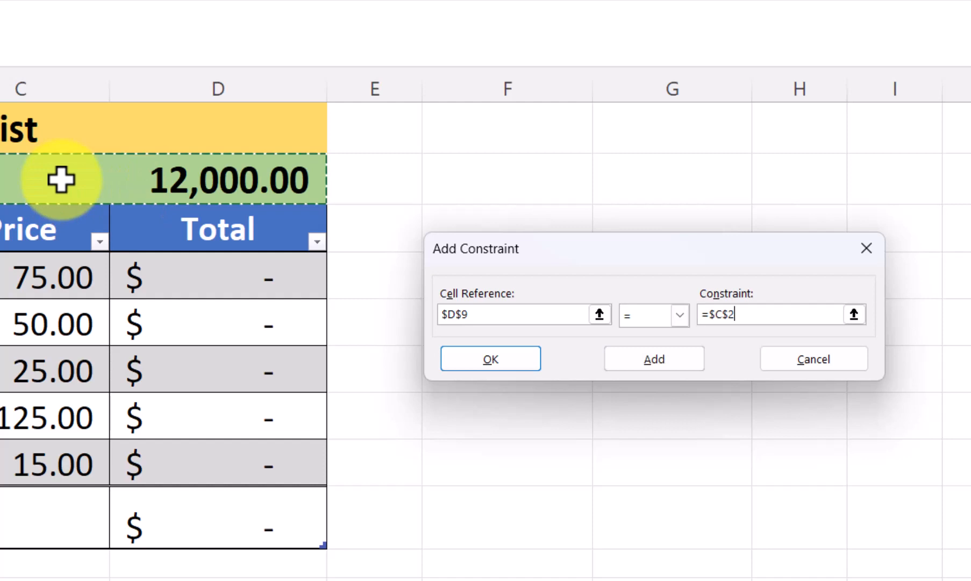
left_click(521, 370)
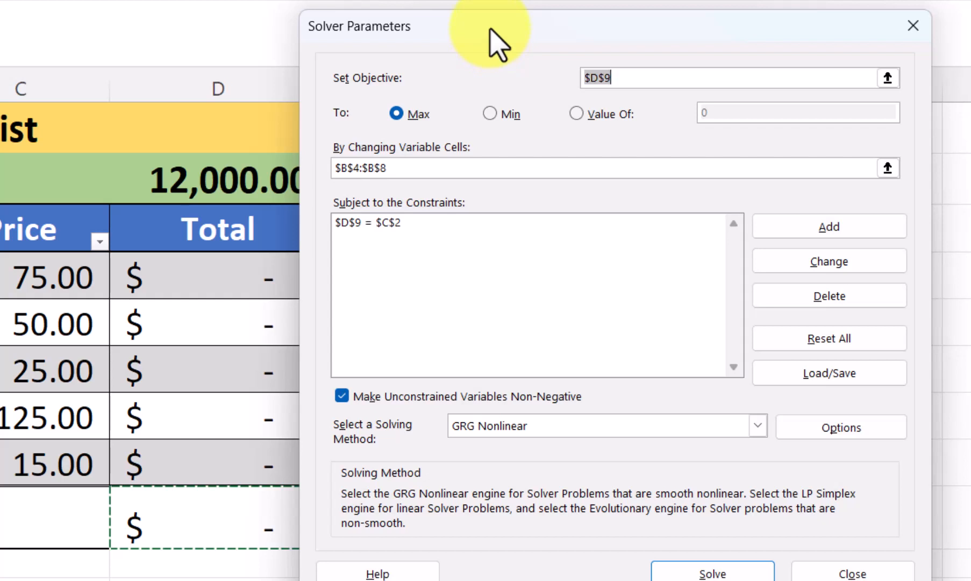
Add a Solver constraint restricting the quantity cells B4:B8 to integers.
left_click(827, 229)
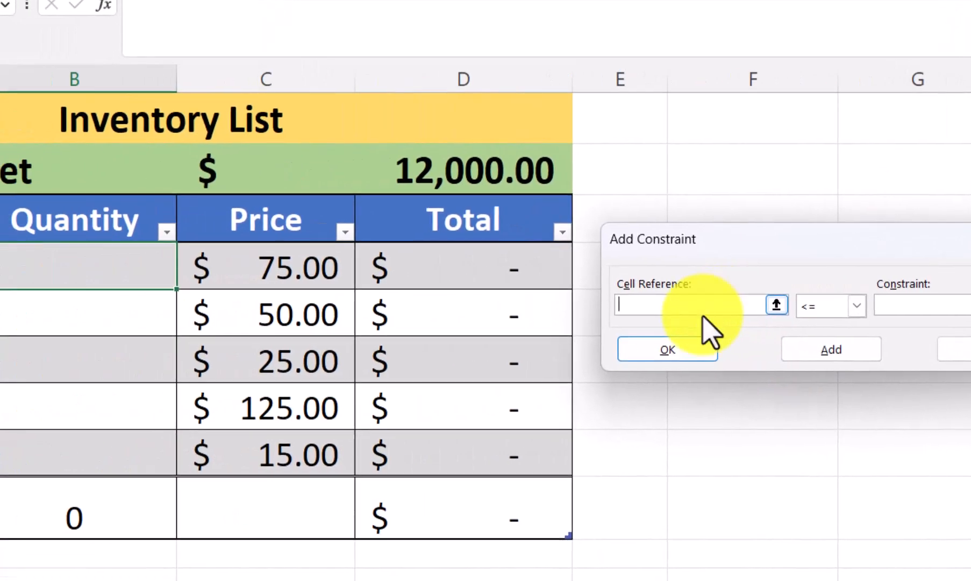
left_click_drag(111, 275, 99, 454)
left_click(875, 305)
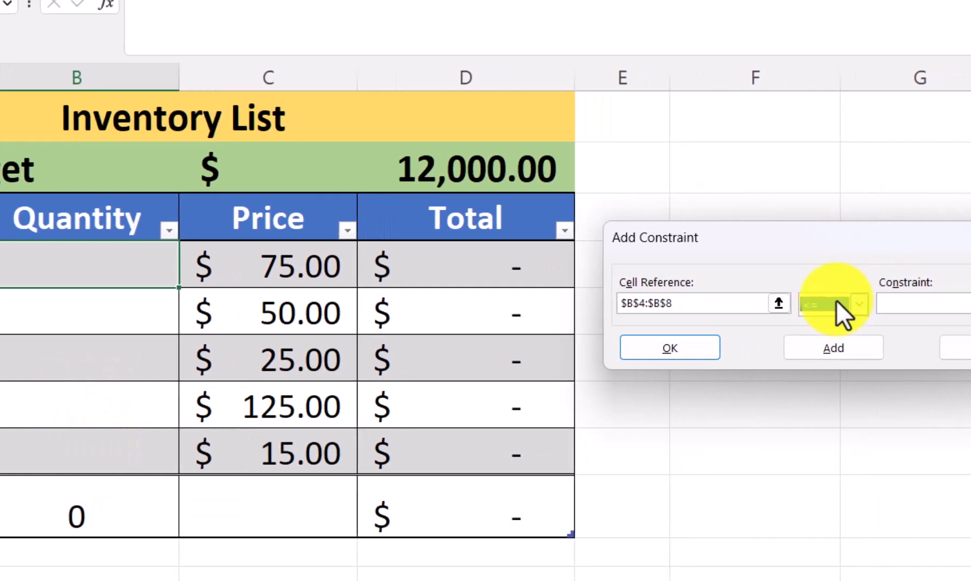
left_click(680, 304)
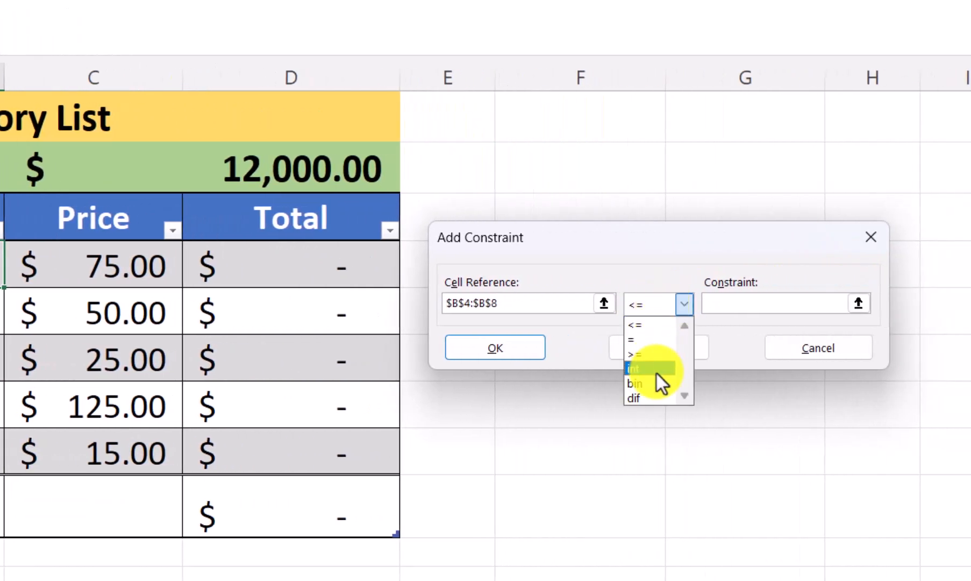
left_click(673, 373)
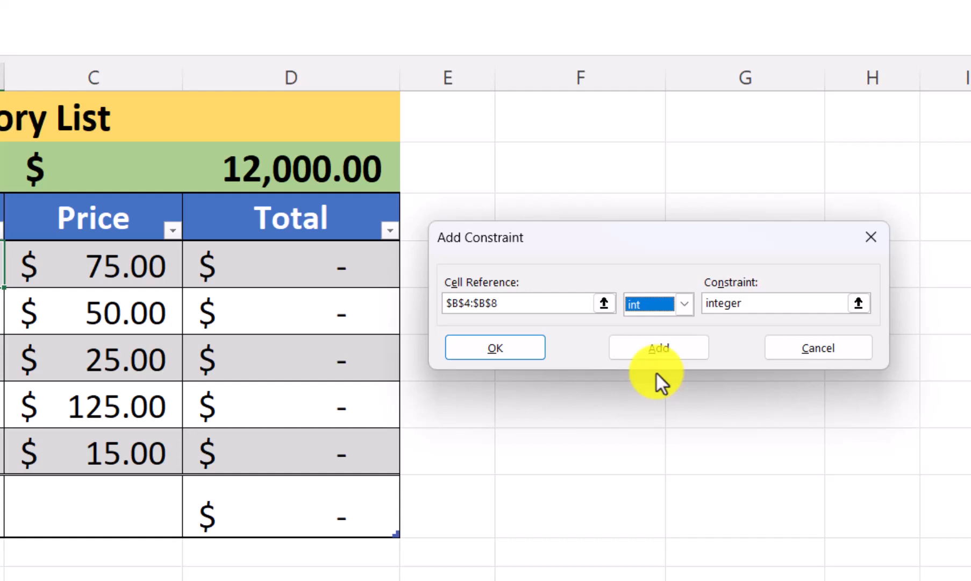
left_click(518, 352)
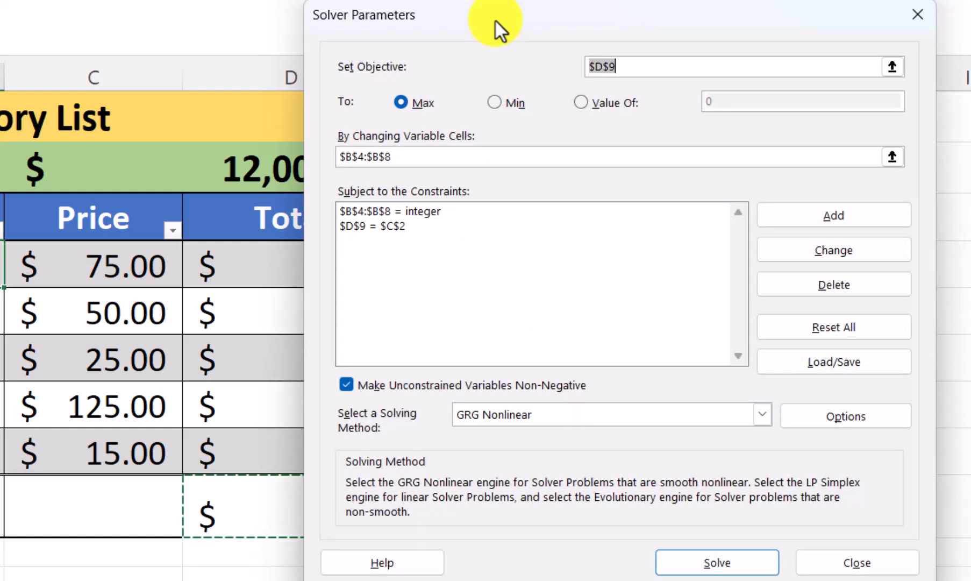
Add a Solver constraint requiring the quantities in B4:B8 to be greater than or equal to 10.
left_click(849, 218)
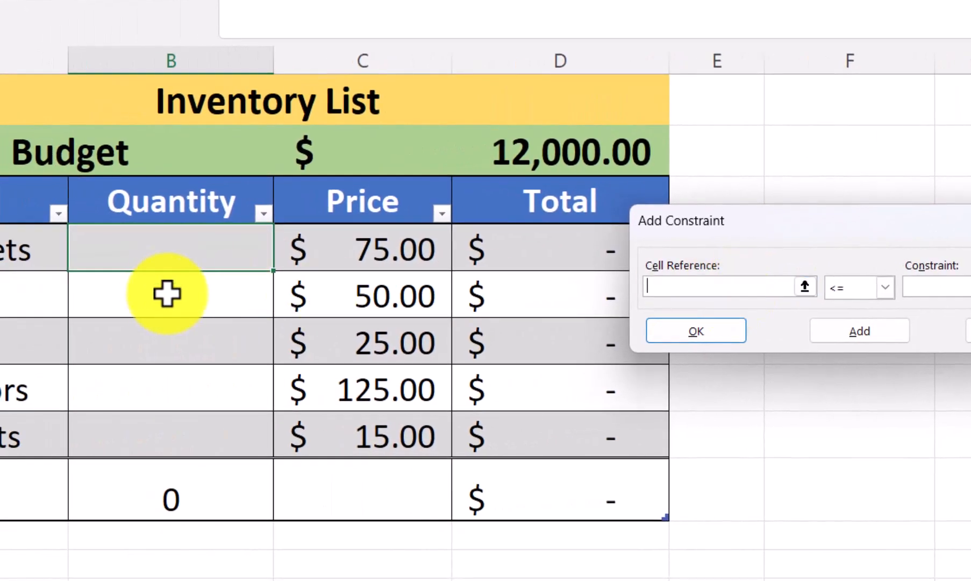
left_click(209, 250)
left_click_drag(208, 250, 195, 439)
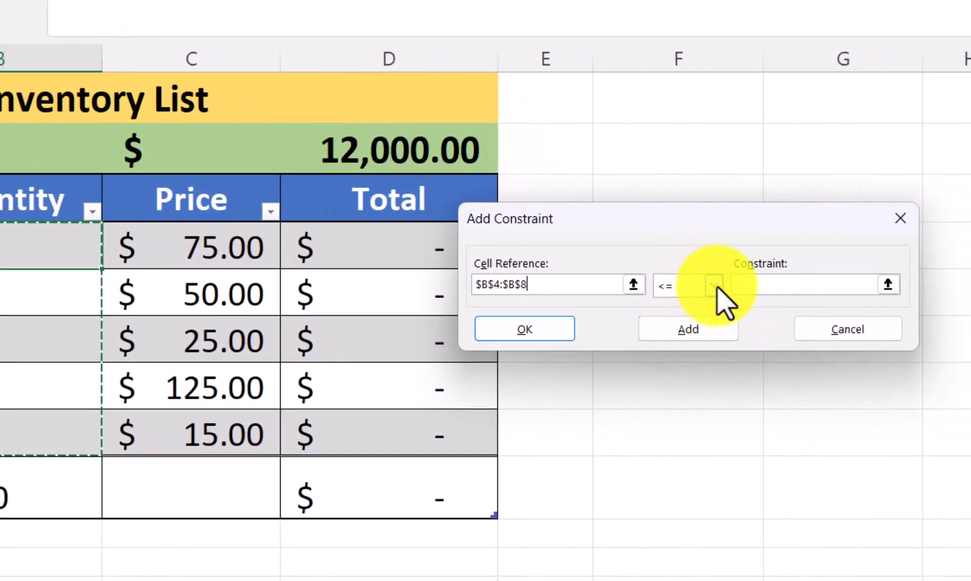
left_click(715, 286)
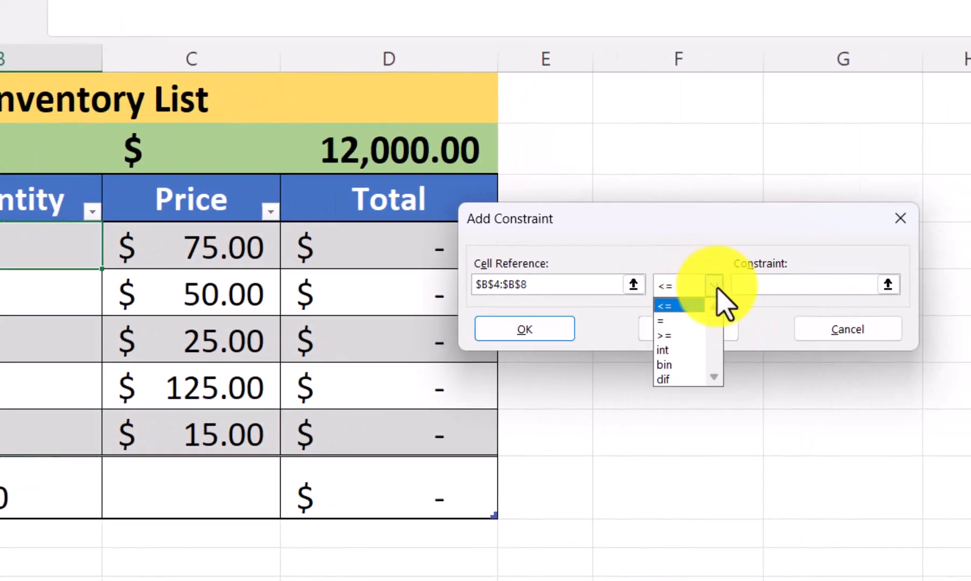
left_click(693, 339)
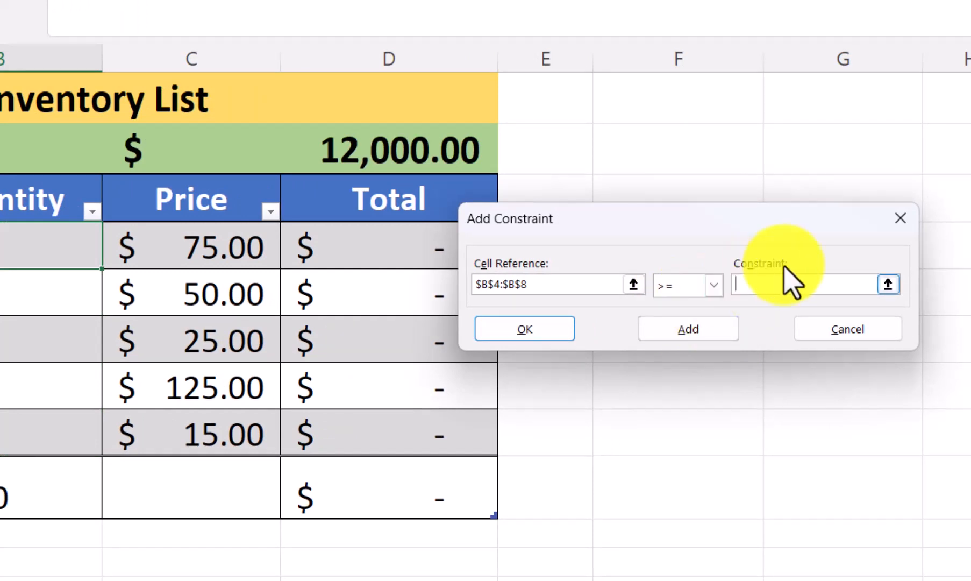
left_click(823, 277)
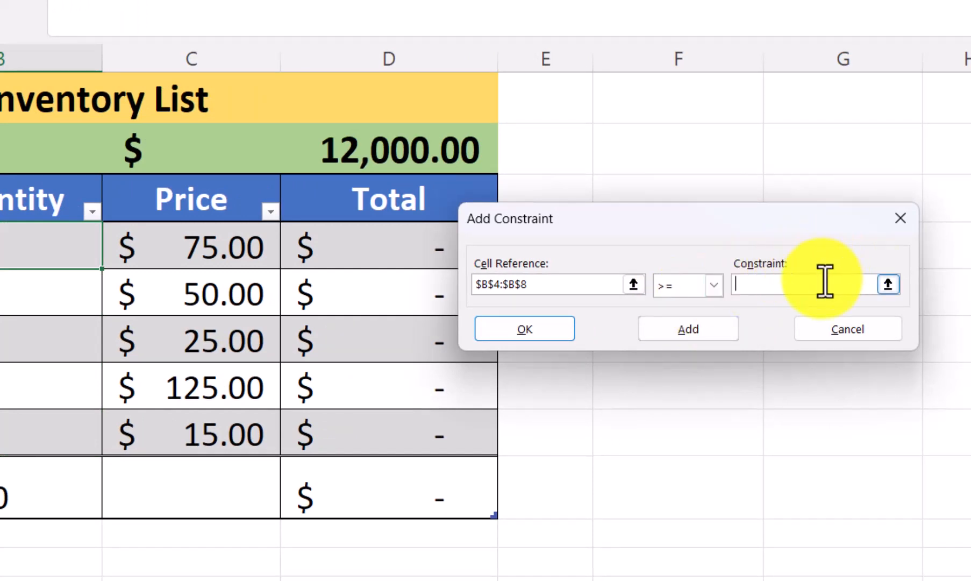
type("10")
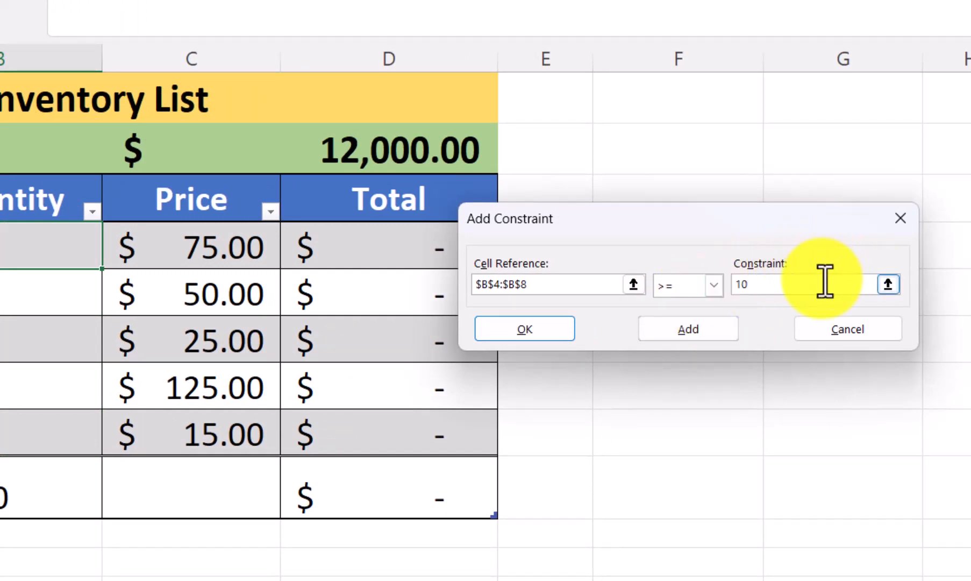
left_click(535, 327)
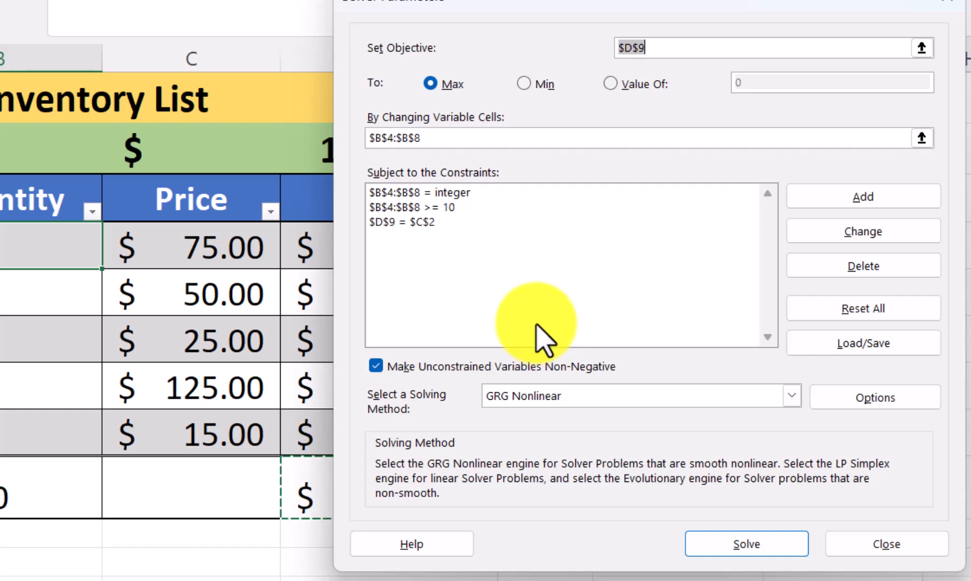
Add a Solver constraint limiting the quantities in B4:B8 to at most 100, and solve the model, keeping the Solver solution.
left_click(862, 198)
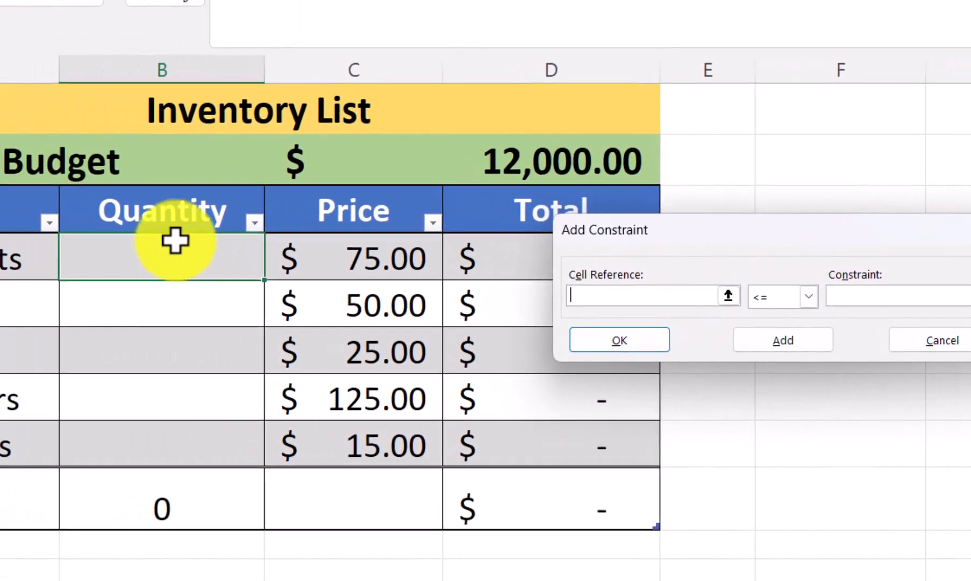
left_click_drag(84, 250, 62, 449)
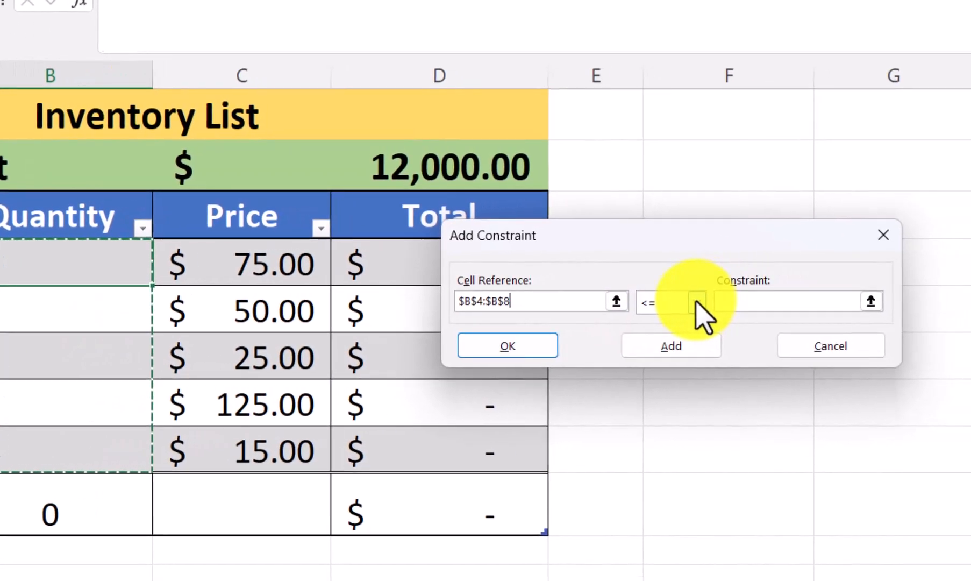
left_click(738, 300)
left_click(673, 321)
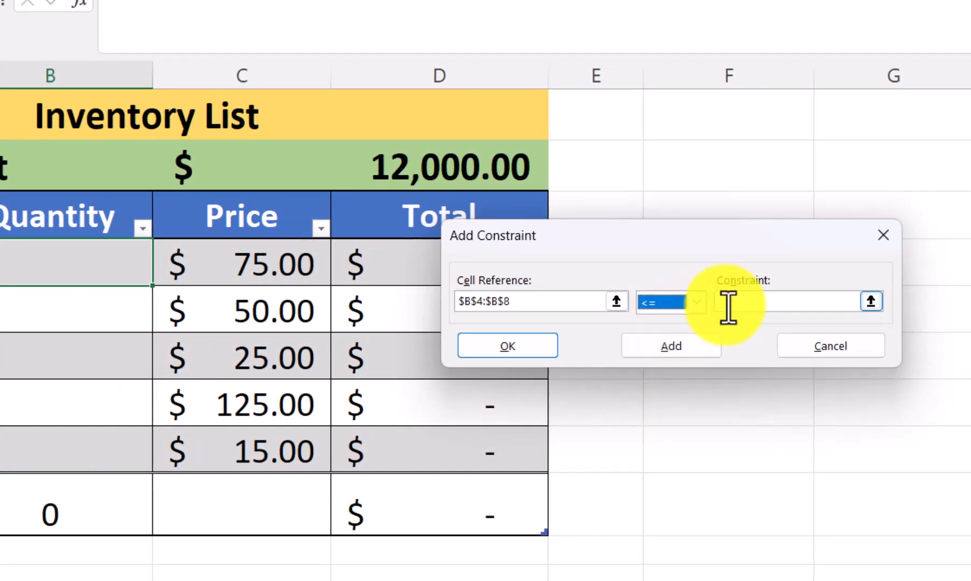
left_click(750, 302)
type("1")
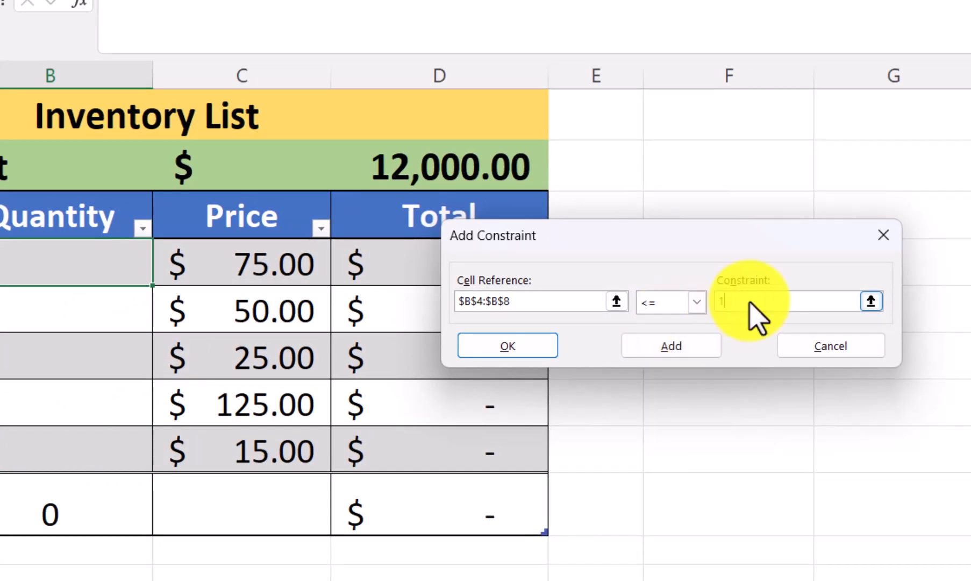
type("00")
left_click(530, 348)
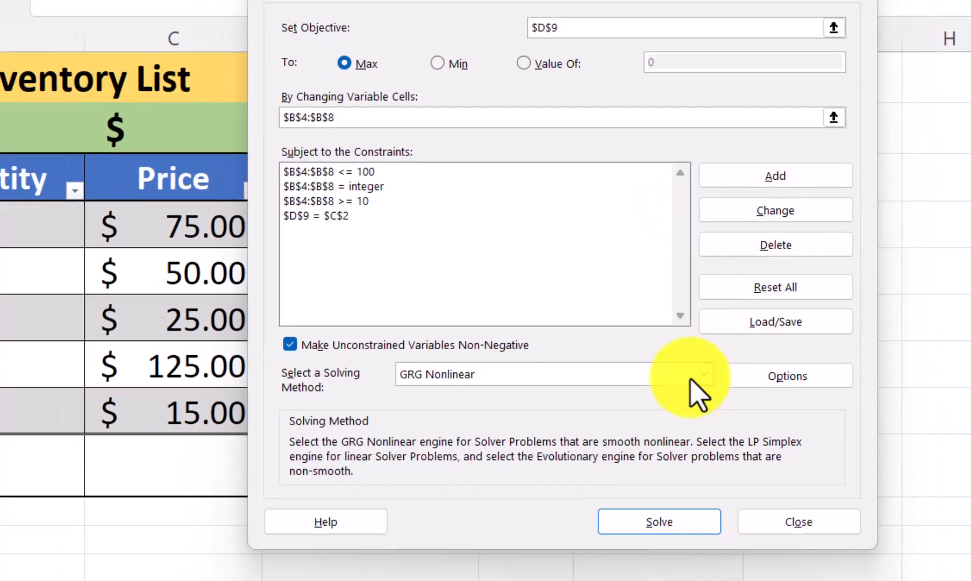
left_click(684, 519)
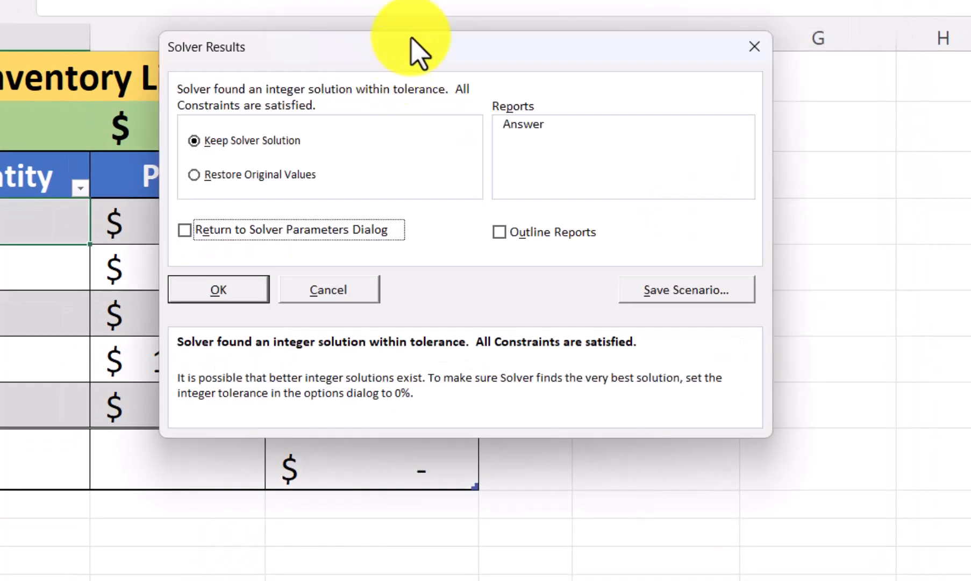
left_click(232, 289)
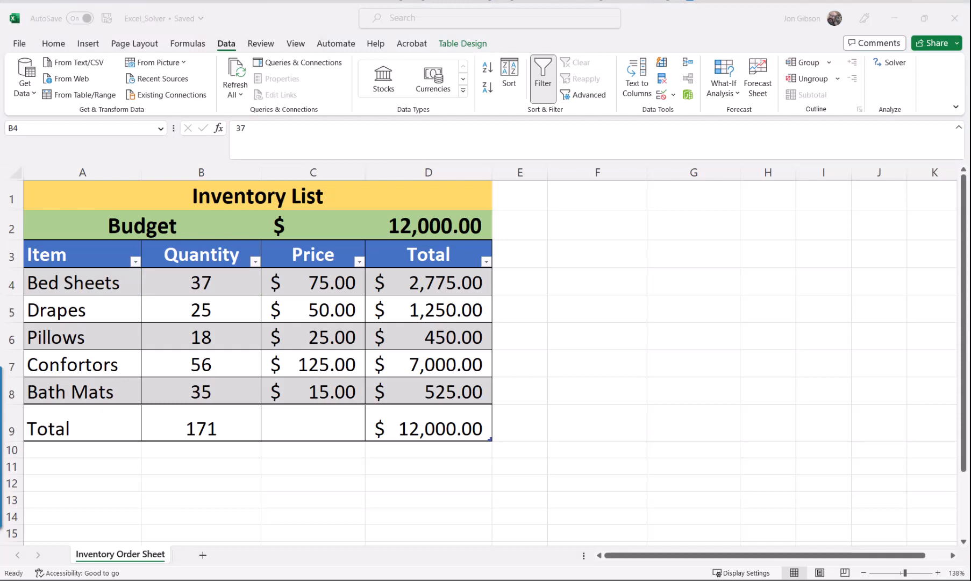
Reopen Solver and change the minimum quantity constraint on B4:B8 to greater than or equal to 50.
left_click(890, 63)
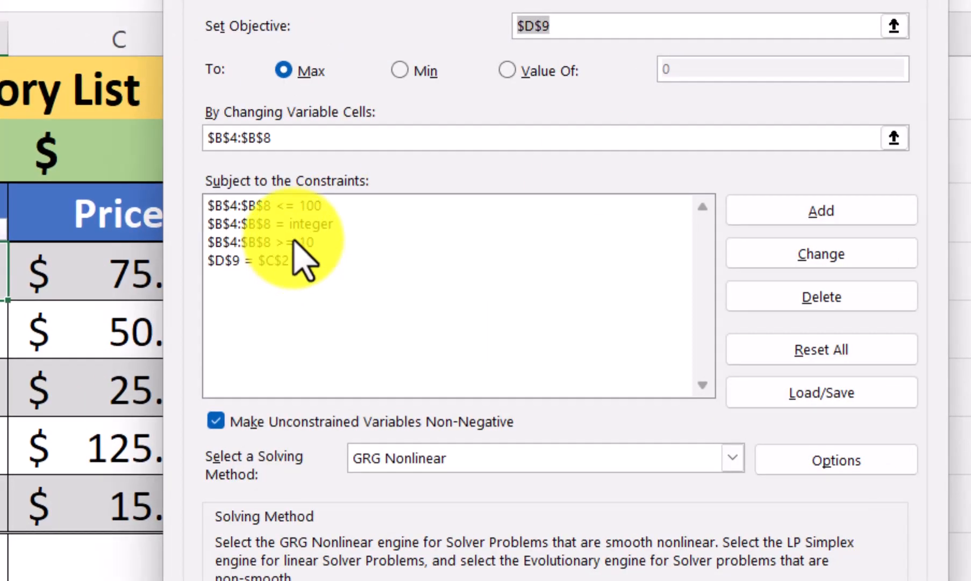
left_click(413, 246)
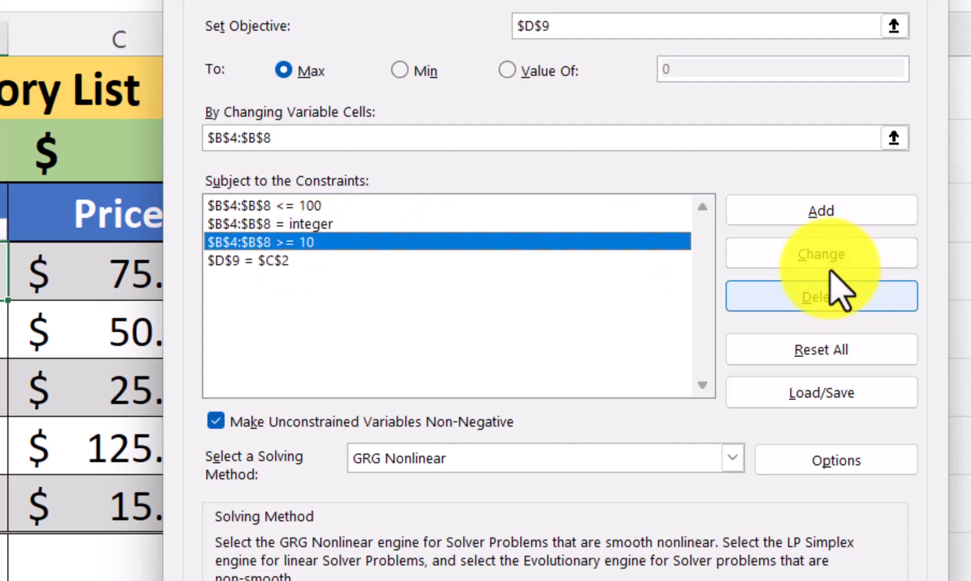
left_click(816, 254)
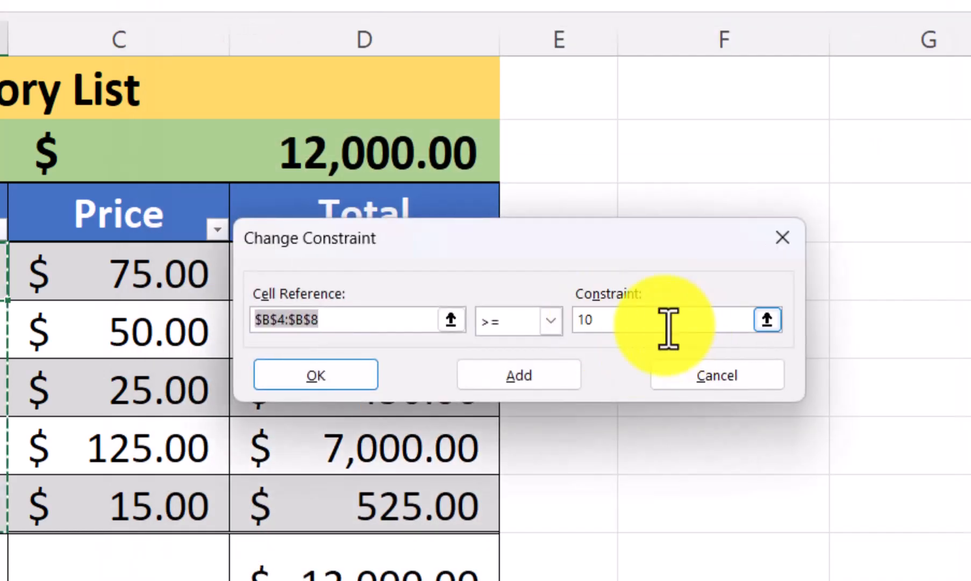
key("BackSpace")
key("BackSpace")
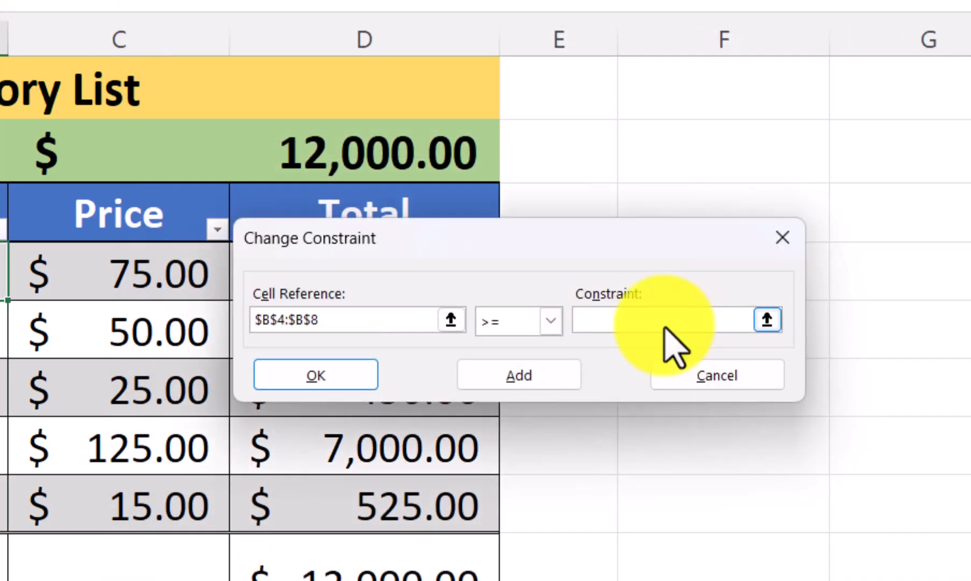
type("50")
left_click(351, 375)
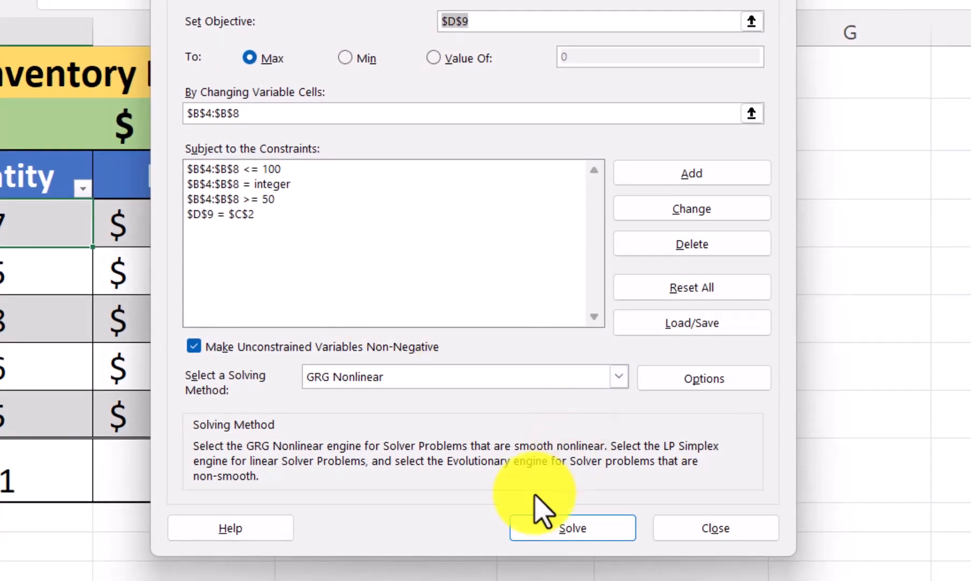
Solve with the raised minimum, move the results dialog off the table, and return to the Solver parameters keeping the Solver solution.
left_click(592, 530)
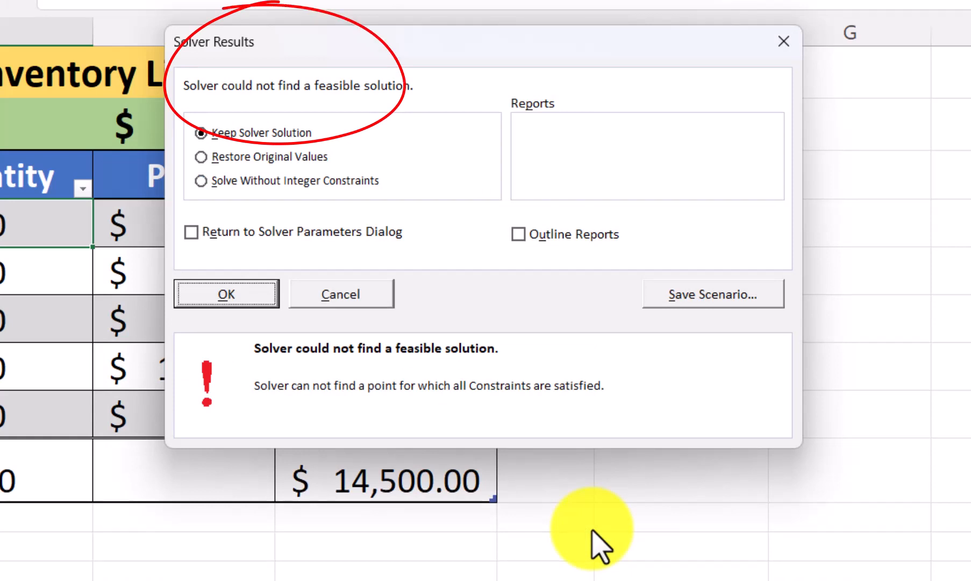
left_click_drag(400, 48, 834, 31)
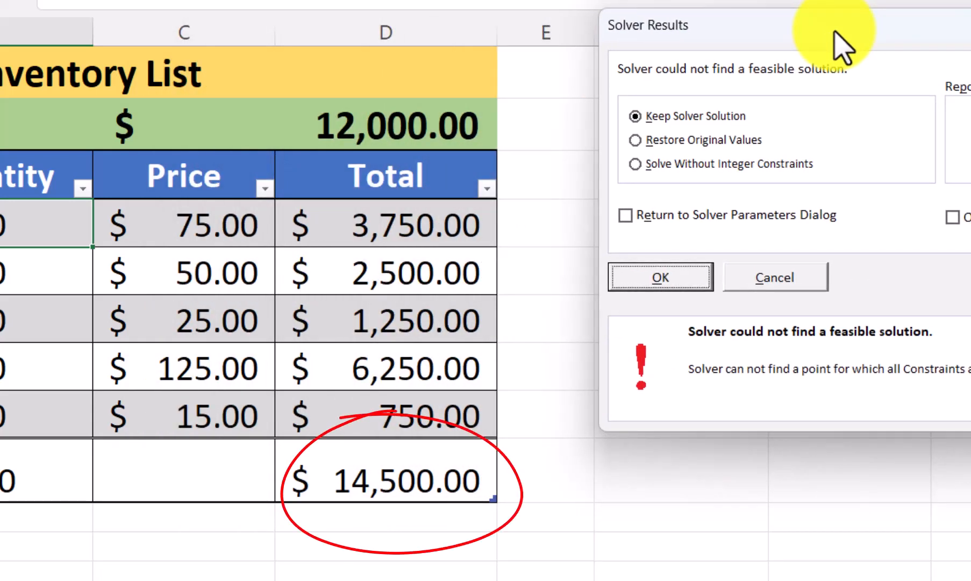
left_click(670, 217)
left_click(677, 277)
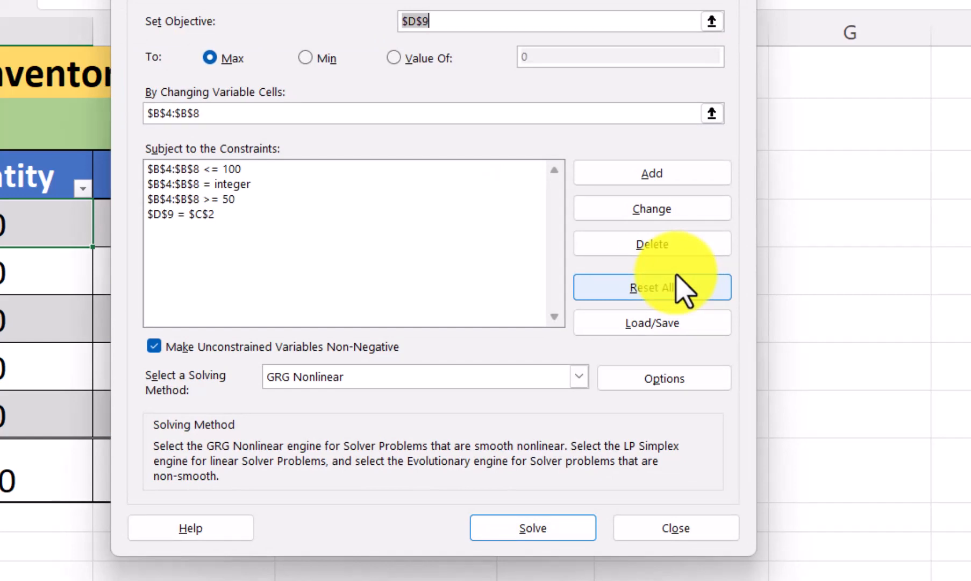
Set the minimum quantity constraint on B4:B8 to 10 and solve the model again, keeping the Solver solution.
left_click(215, 200)
left_click(657, 209)
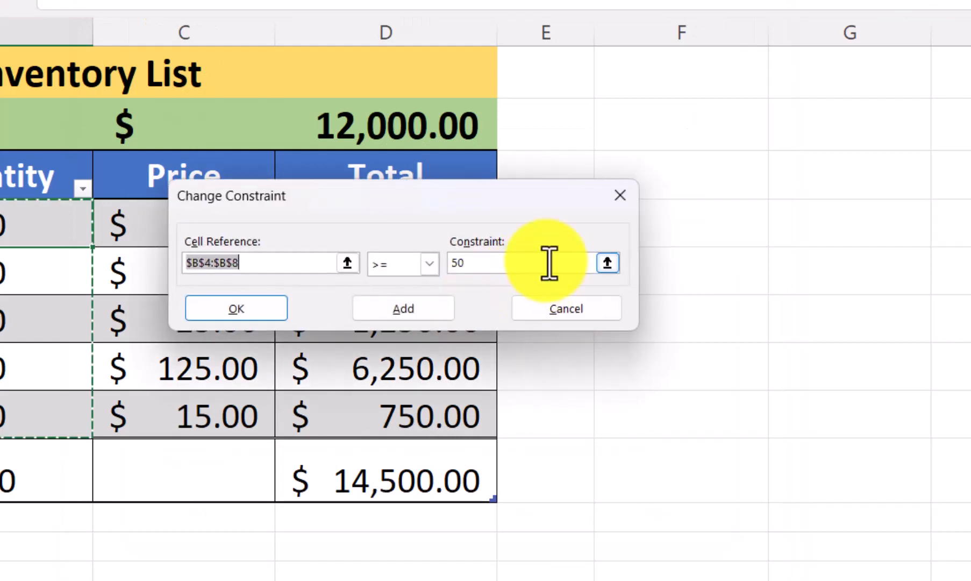
left_click(549, 263)
key("BackSpace")
key("BackSpace")
type("1")
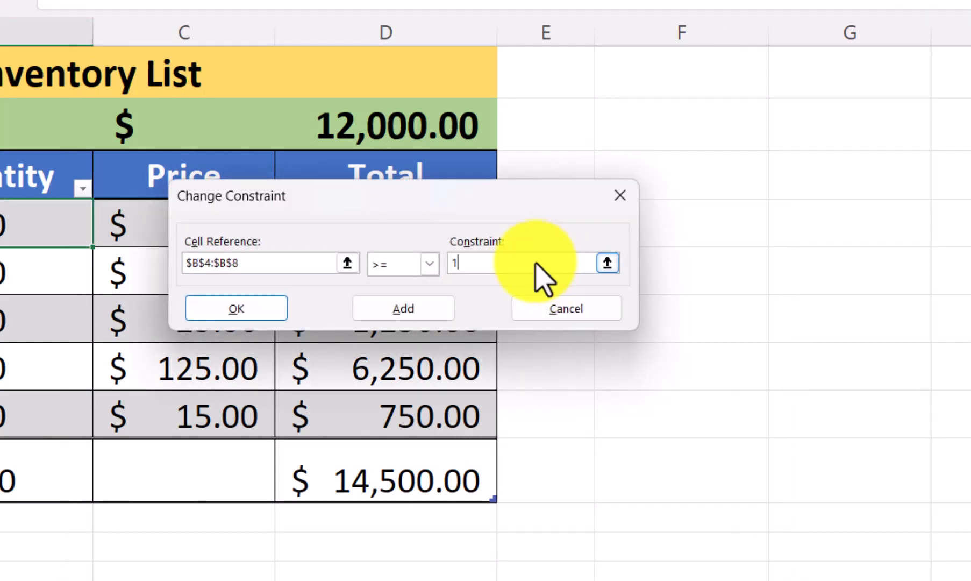
type("0")
left_click(269, 316)
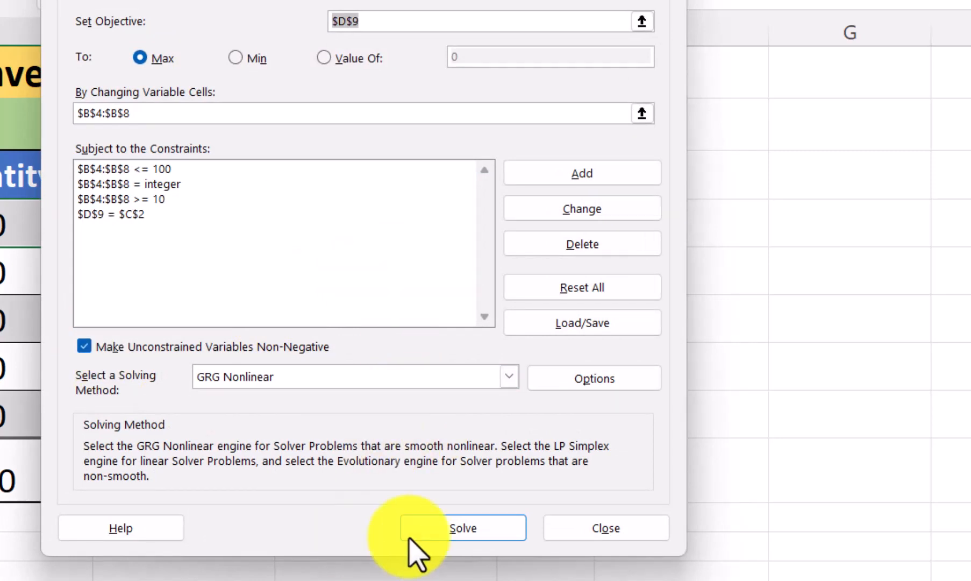
left_click(459, 530)
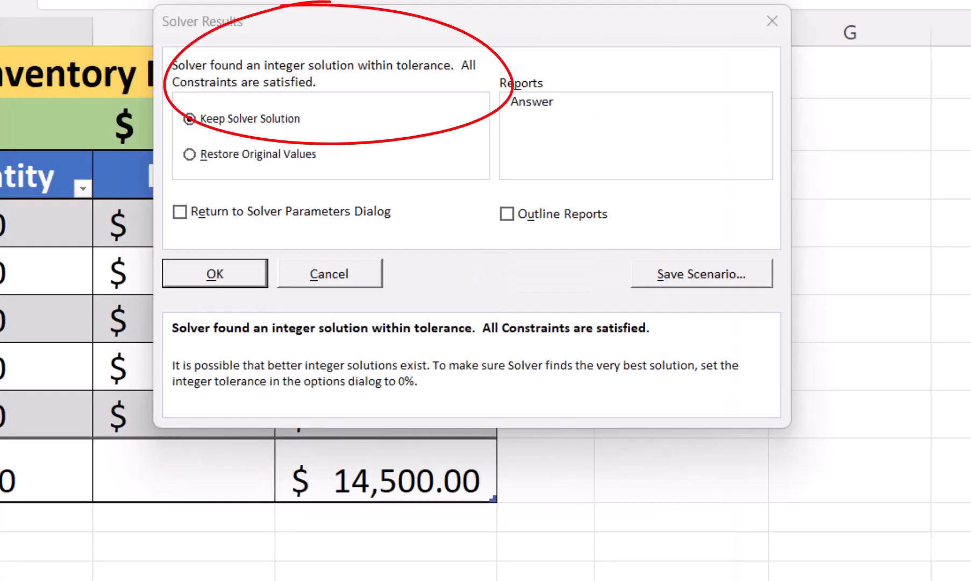
left_click(232, 279)
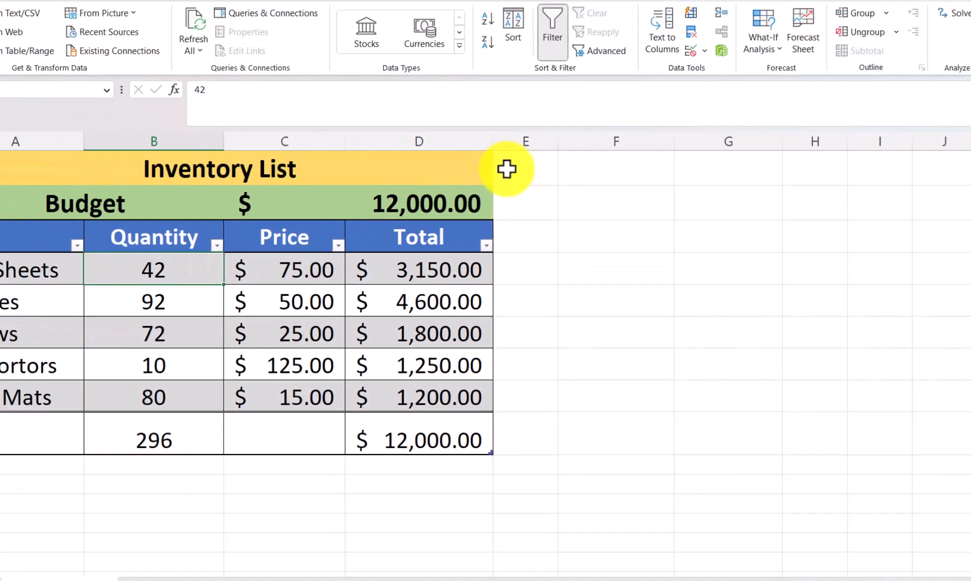